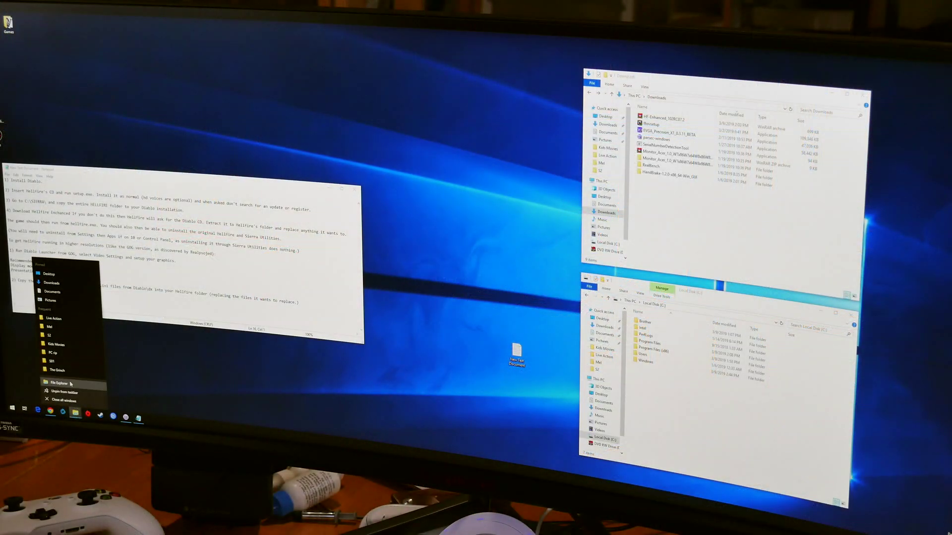
Step: Run the Install option from the HELLFIRE disc in the DVD drive under This PC
{"action": "left_click", "coordinate": [60, 387]}
{"action": "left_click", "coordinate": [346, 184]}
{"action": "double_click", "coordinate": [446, 215]}
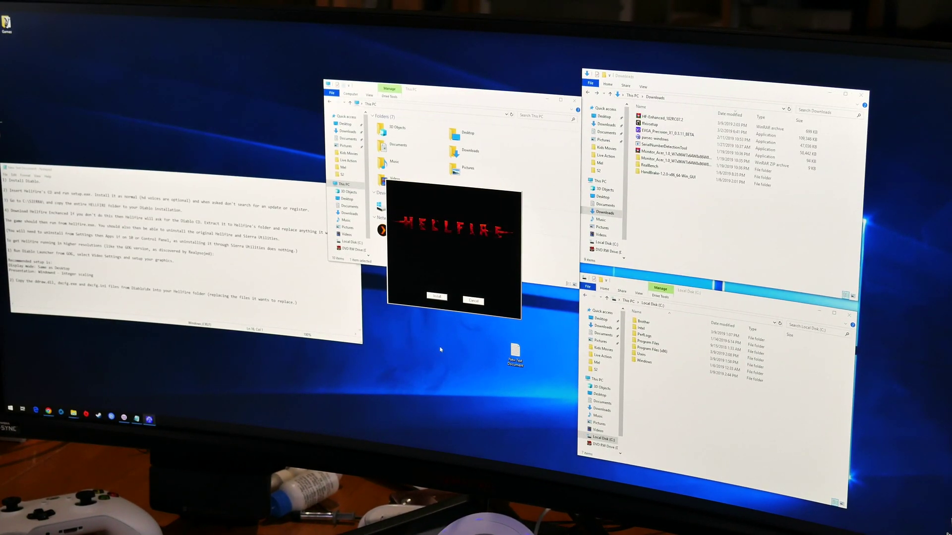
{"action": "key", "text": "Return"}
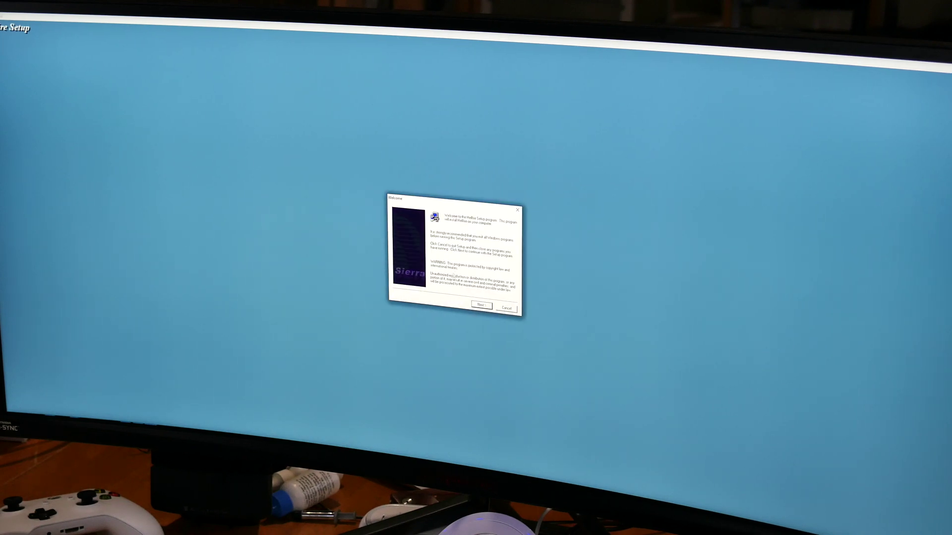
Step: Confirm the sound test, keep default components, skip the Read Me, and finish Hellfire Setup
{"action": "left_click", "coordinate": [484, 305]}
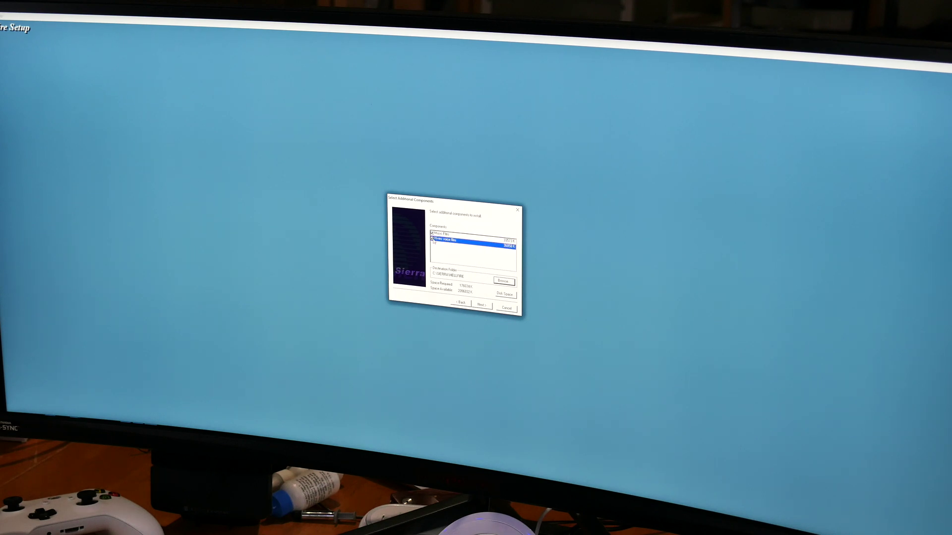
{"action": "left_click", "coordinate": [481, 306]}
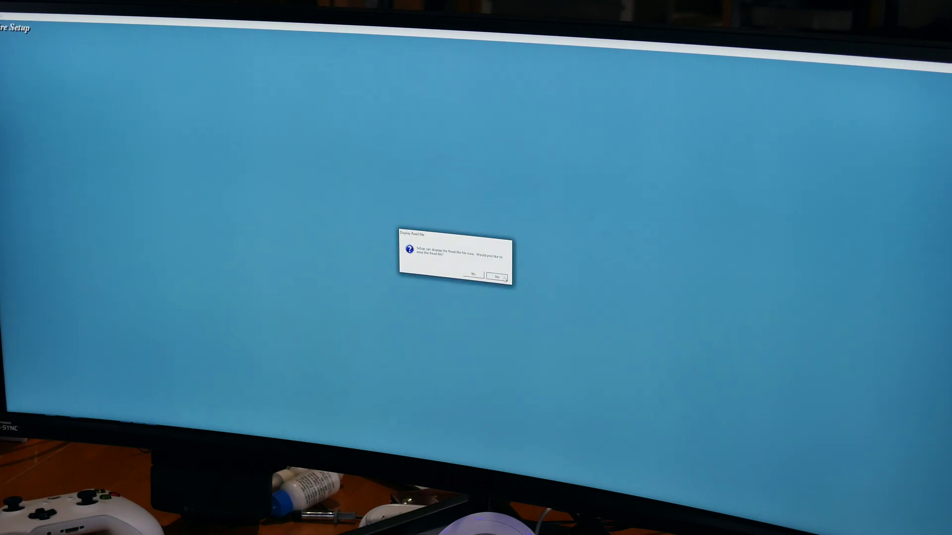
{"action": "left_click", "coordinate": [505, 278]}
{"action": "left_click", "coordinate": [485, 310]}
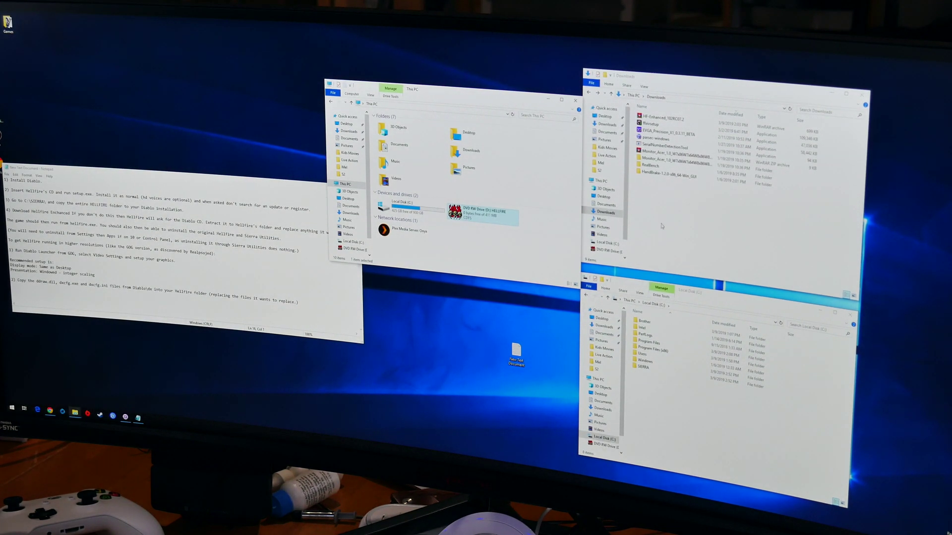
Step: Run hellfire.exe from C:\SIERRA\HELLFIRE and dismiss the Data File Error
{"action": "left_click", "coordinate": [644, 358]}
{"action": "double_click", "coordinate": [649, 370]}
{"action": "double_click", "coordinate": [657, 323]}
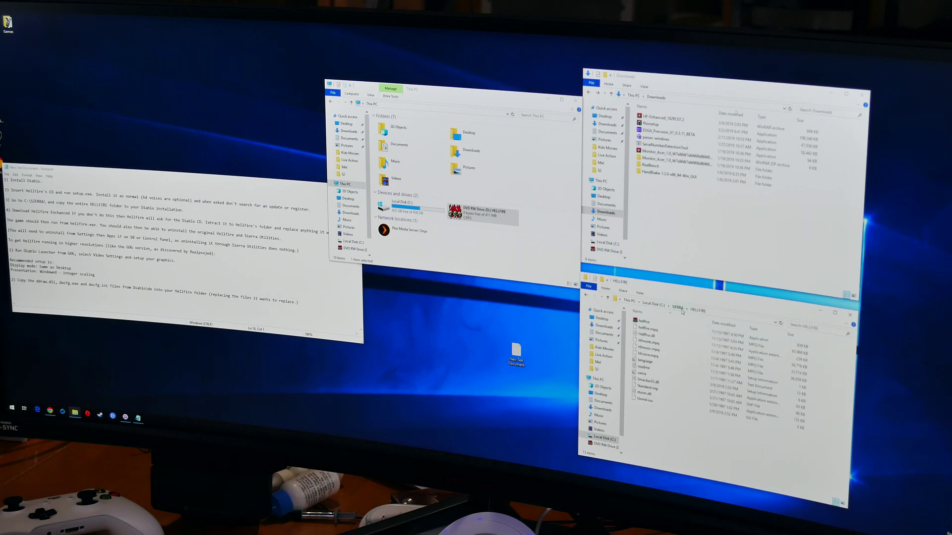
{"action": "left_click", "coordinate": [661, 321]}
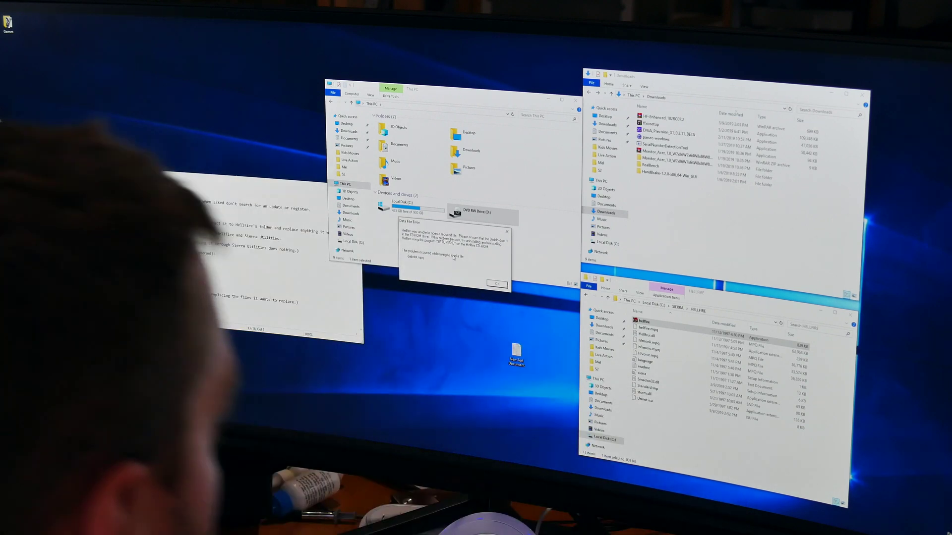
{"action": "key", "text": "Return"}
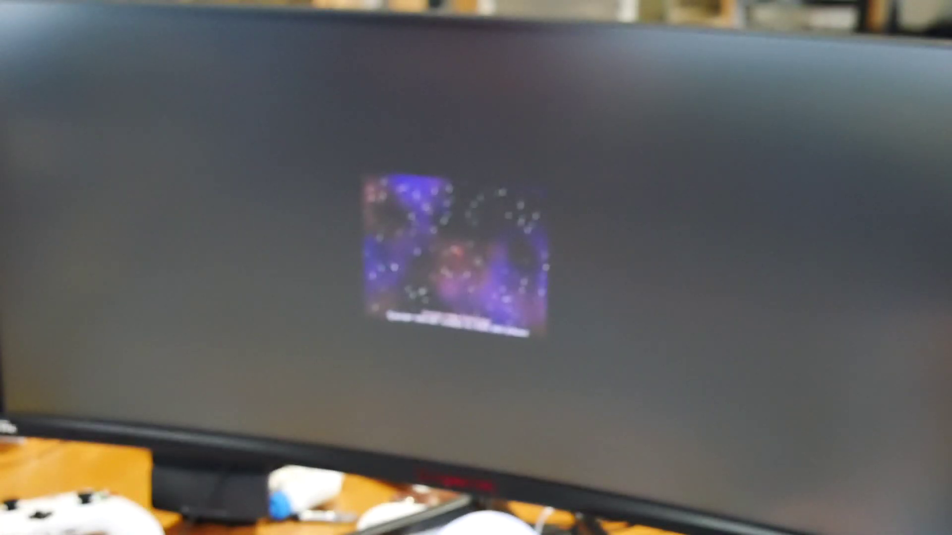
Step: Skip the intro video and title logo, then replay the intro from the main menu
{"action": "key", "text": "Escape"}
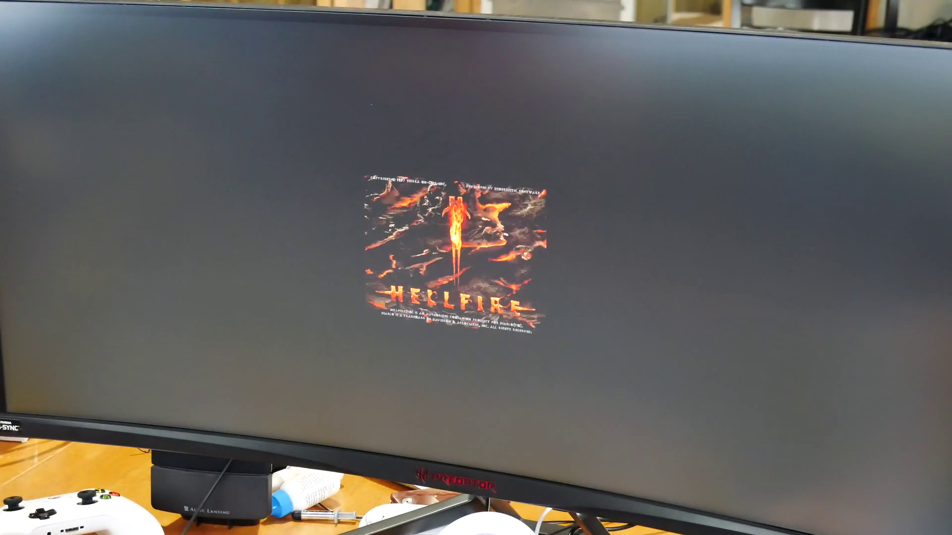
{"action": "key", "text": "Escape"}
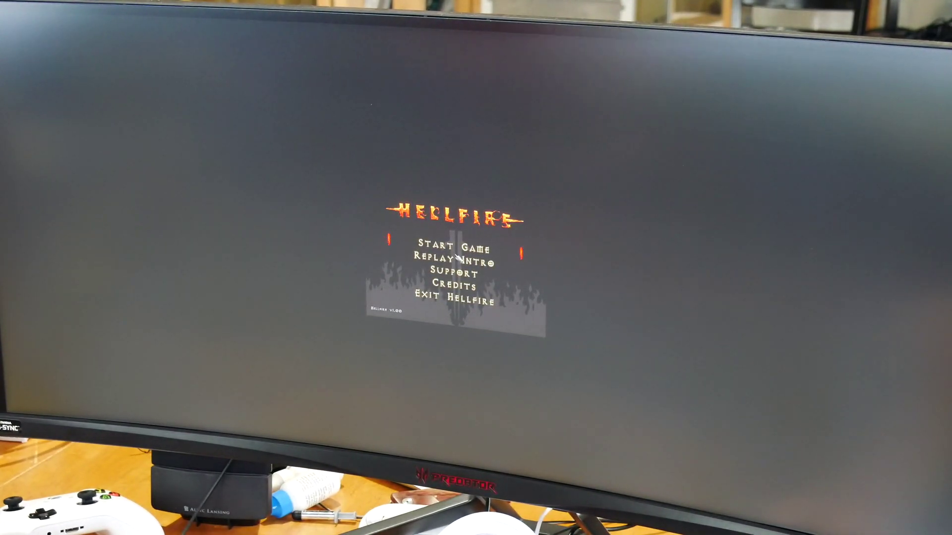
{"action": "left_click", "coordinate": [458, 256]}
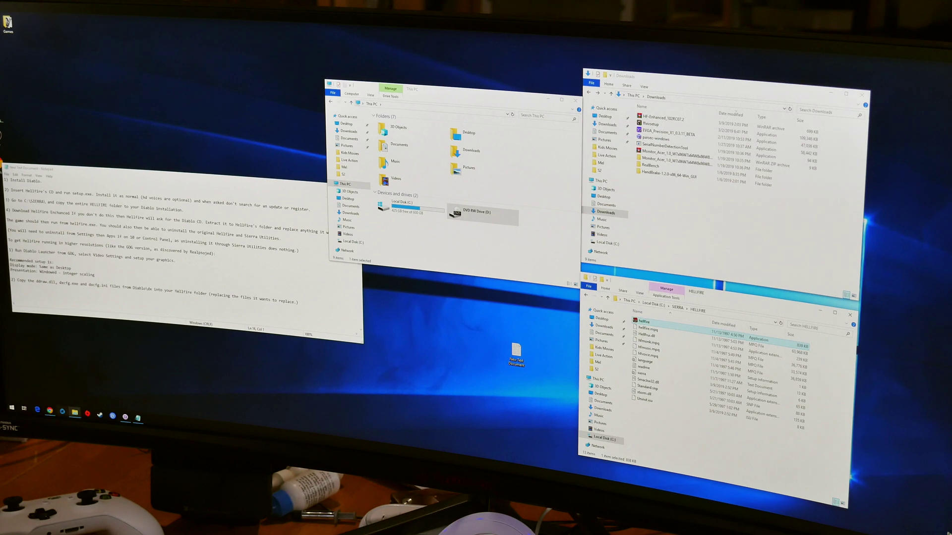
Step: Download the Hellfire Enhanced v1.02 RC 07 archive from its ModDB page in Chrome
{"action": "left_click", "coordinate": [50, 410]}
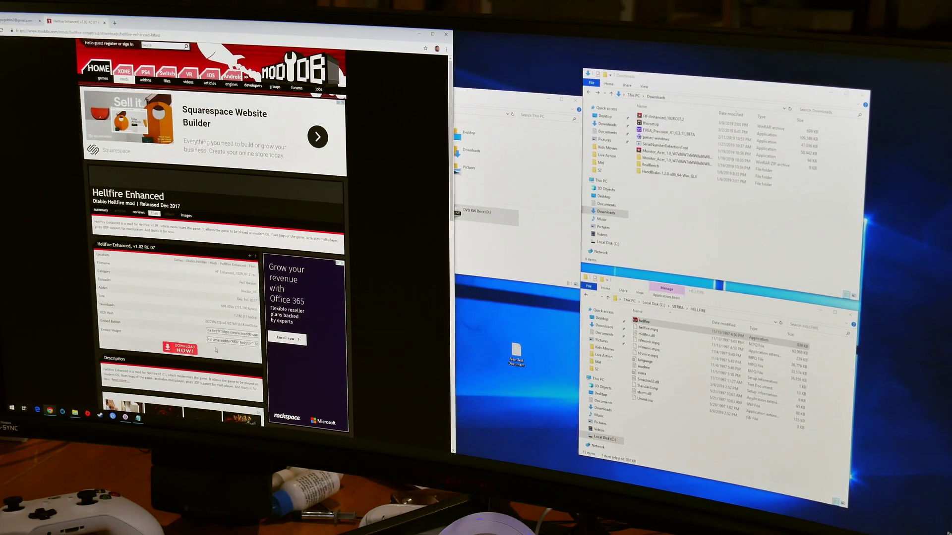
{"action": "left_click", "coordinate": [186, 350]}
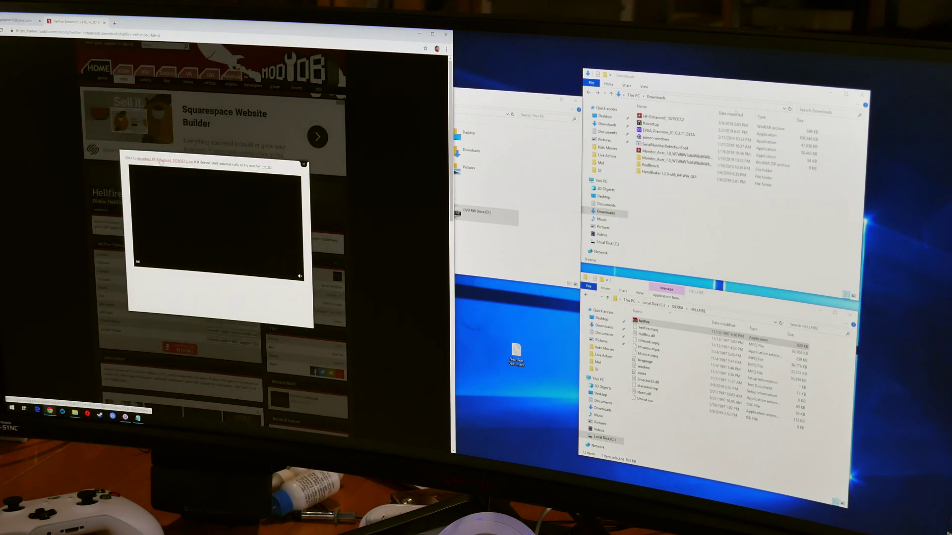
{"action": "left_click", "coordinate": [160, 162]}
{"action": "left_click", "coordinate": [418, 34]}
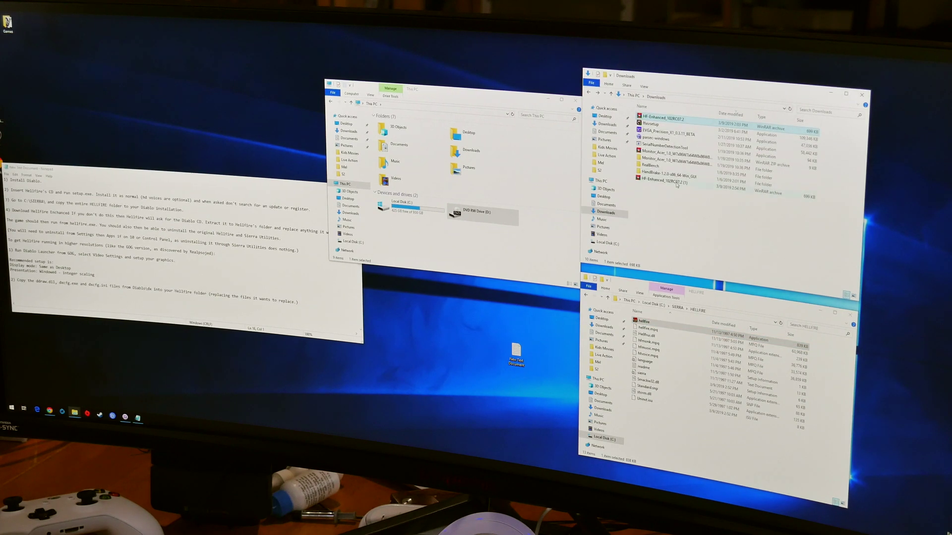
Step: Delete the duplicate (1) download and extract the archive to HF-Enhanced_102RC07.2
{"action": "right_click", "coordinate": [674, 181]}
{"action": "left_click", "coordinate": [687, 299]}
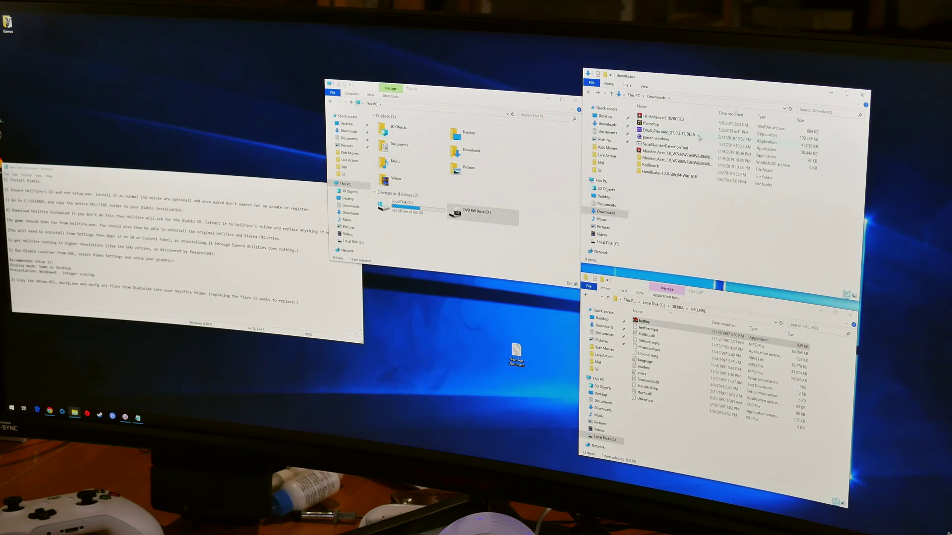
{"action": "right_click", "coordinate": [675, 120]}
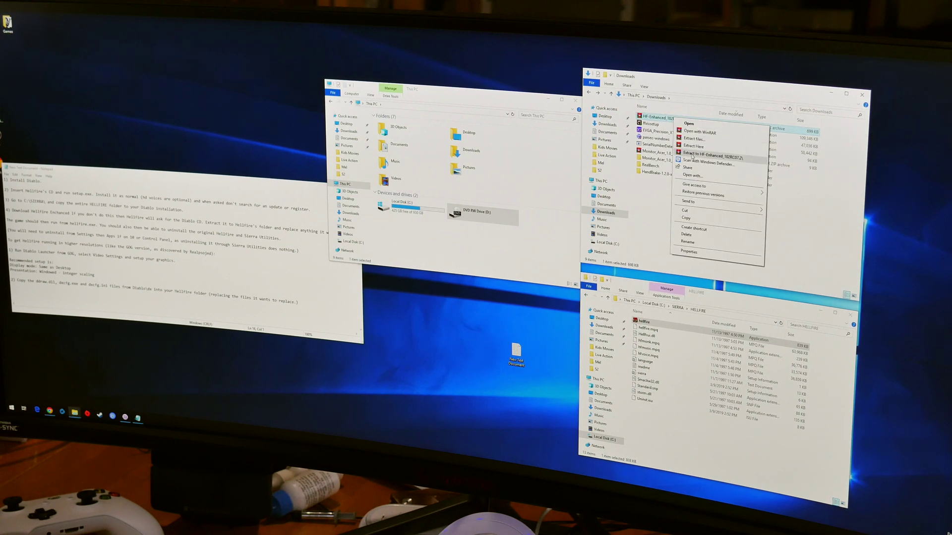
{"action": "left_click", "coordinate": [692, 157]}
{"action": "left_click", "coordinate": [669, 196]}
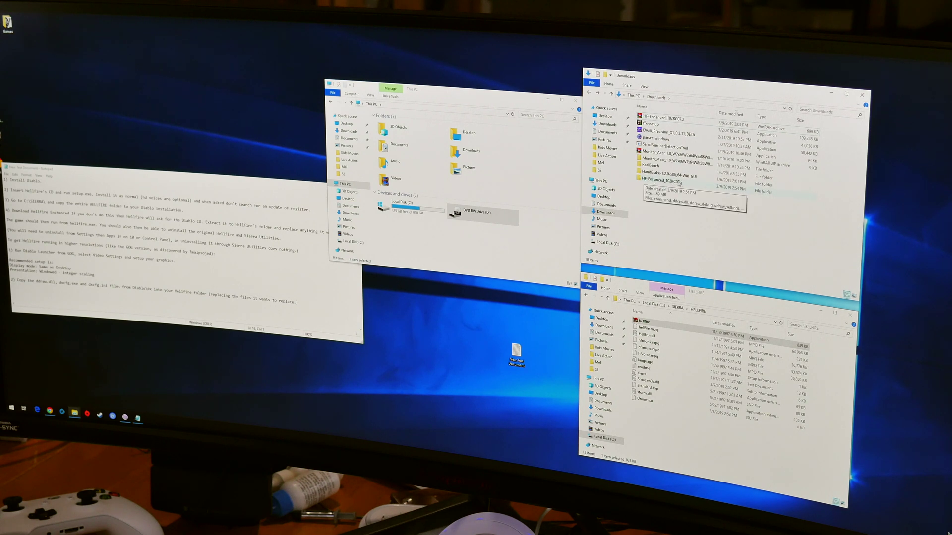
Step: Move all HF-Enhanced_102RC07.2 files into HELLFIRE, replacing the existing files
{"action": "double_click", "coordinate": [675, 183]}
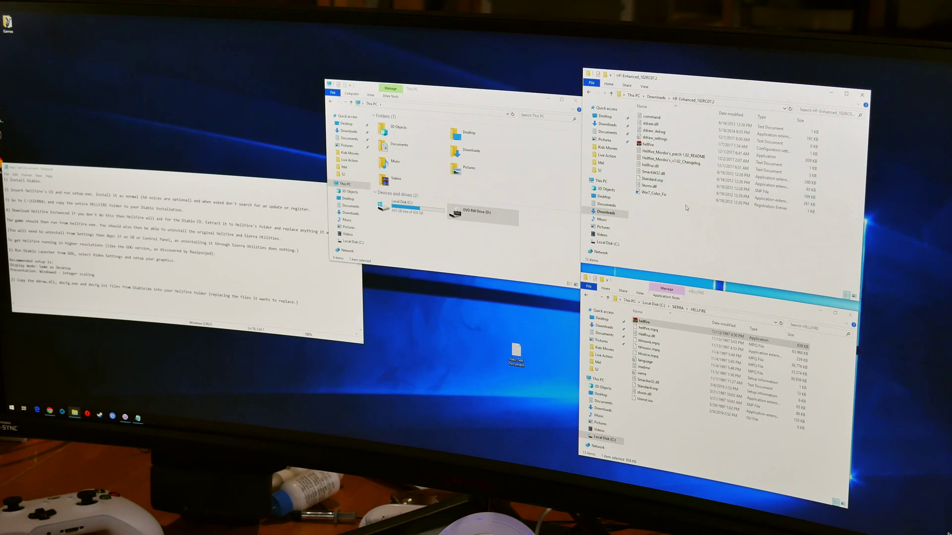
{"action": "key", "text": "ctrl+a"}
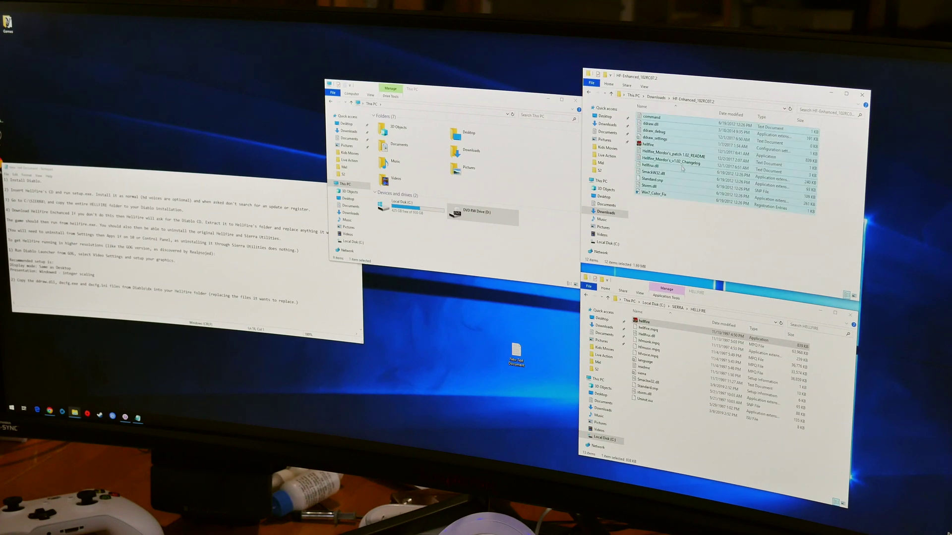
{"action": "left_click_drag", "start_coordinate": [663, 170], "coordinate": [659, 384]}
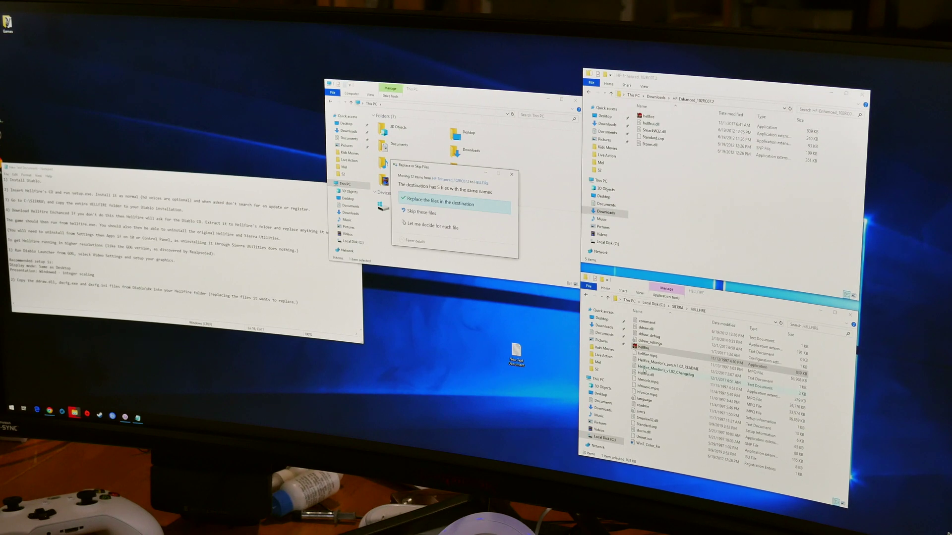
{"action": "left_click", "coordinate": [450, 202]}
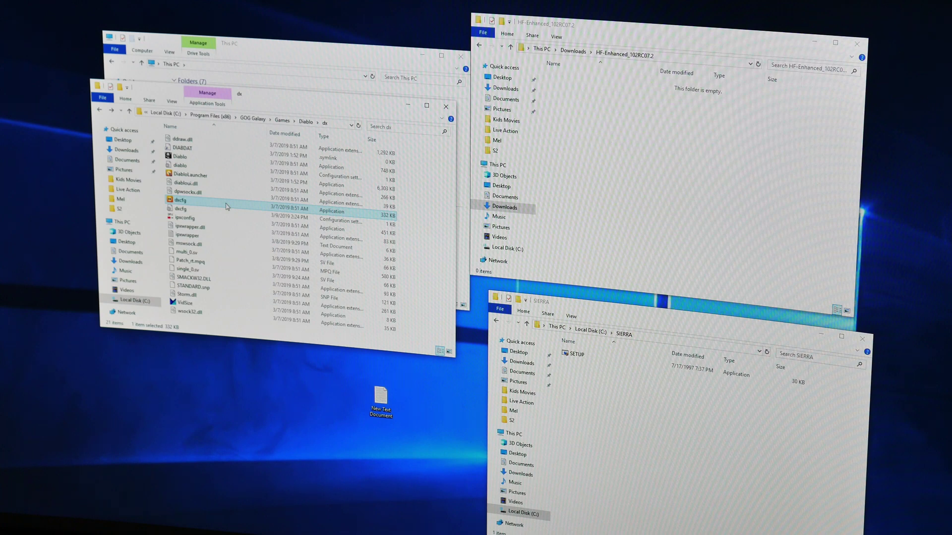
Step: Set Diablo's DirectX presentation to Fullscreen - integer scaling, then exit DiabloLauncher
{"action": "double_click", "coordinate": [227, 207]}
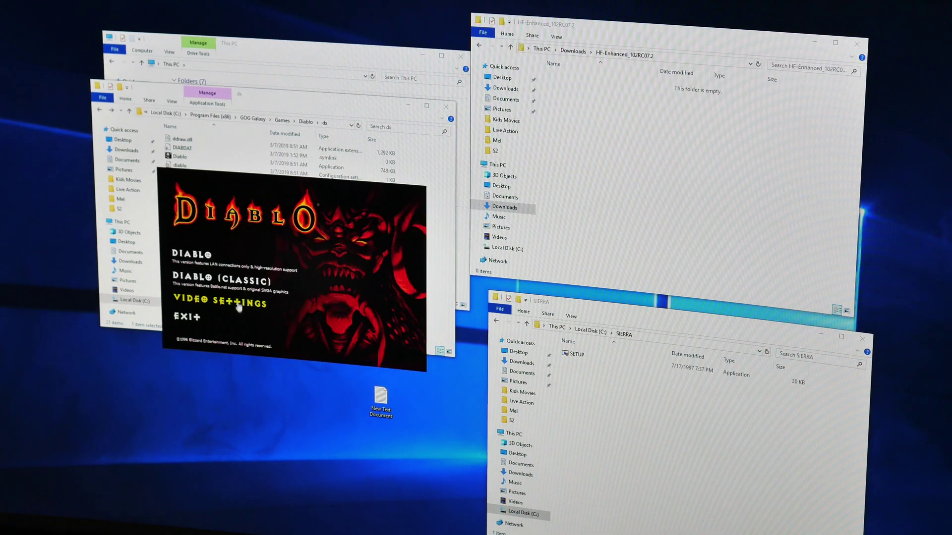
{"action": "left_click", "coordinate": [235, 306]}
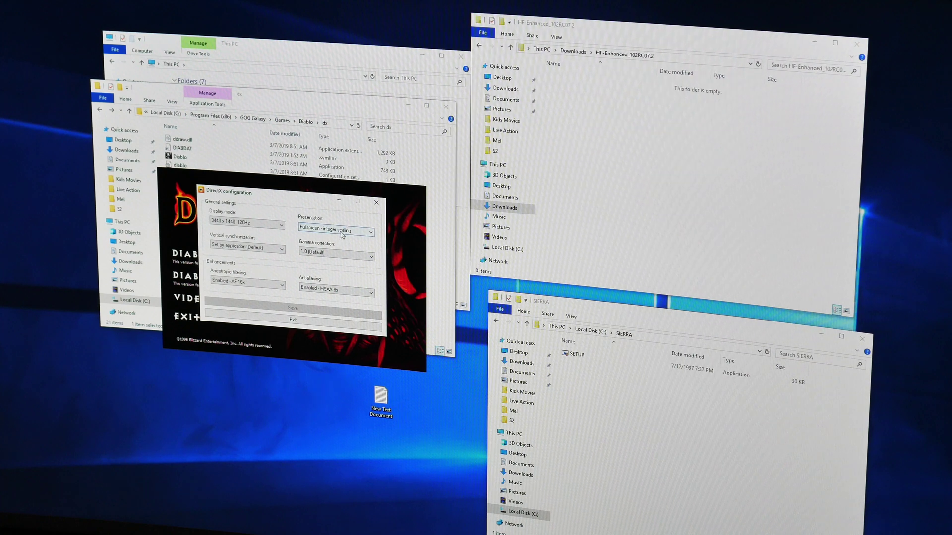
{"action": "left_click", "coordinate": [293, 323]}
{"action": "left_click", "coordinate": [183, 317]}
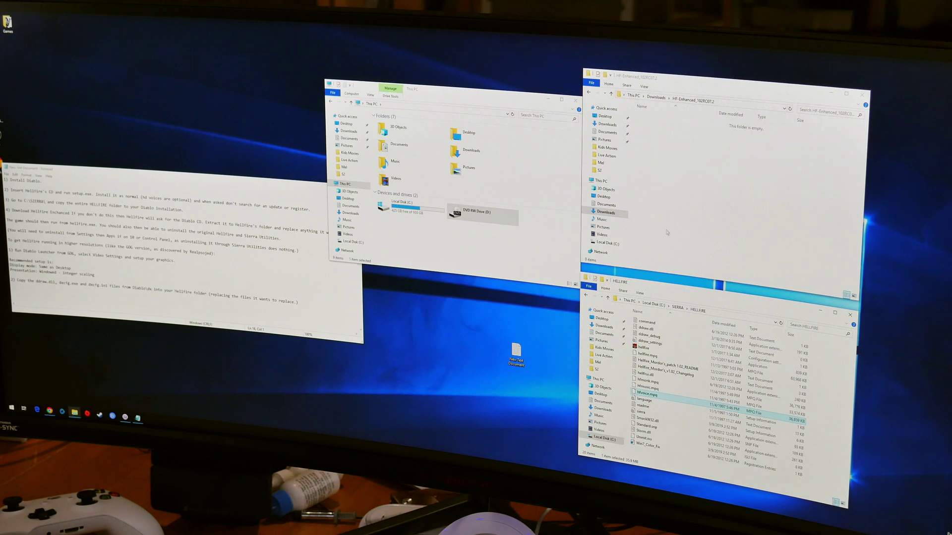
Step: Show Diablo's install folder from GOG Galaxy's Manage installation options
{"action": "left_click", "coordinate": [395, 304]}
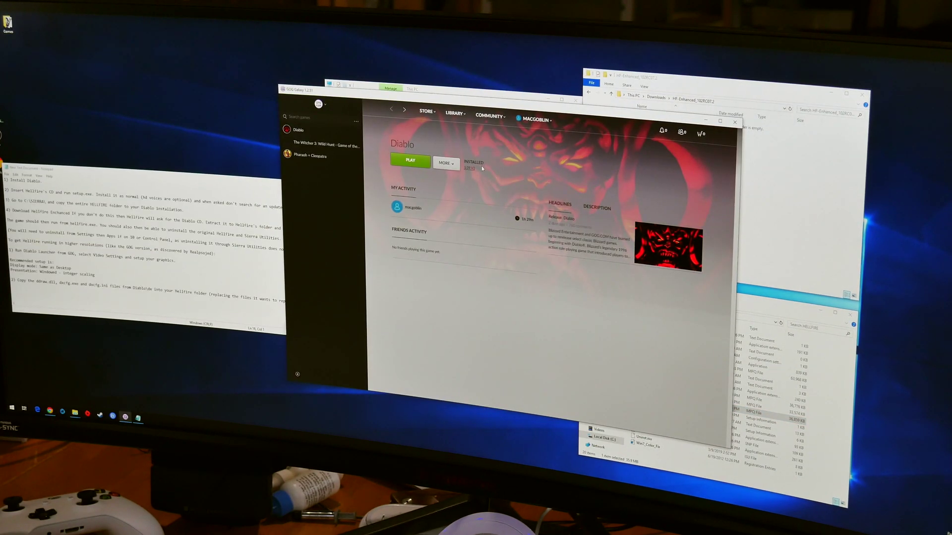
{"action": "left_click", "coordinate": [456, 166]}
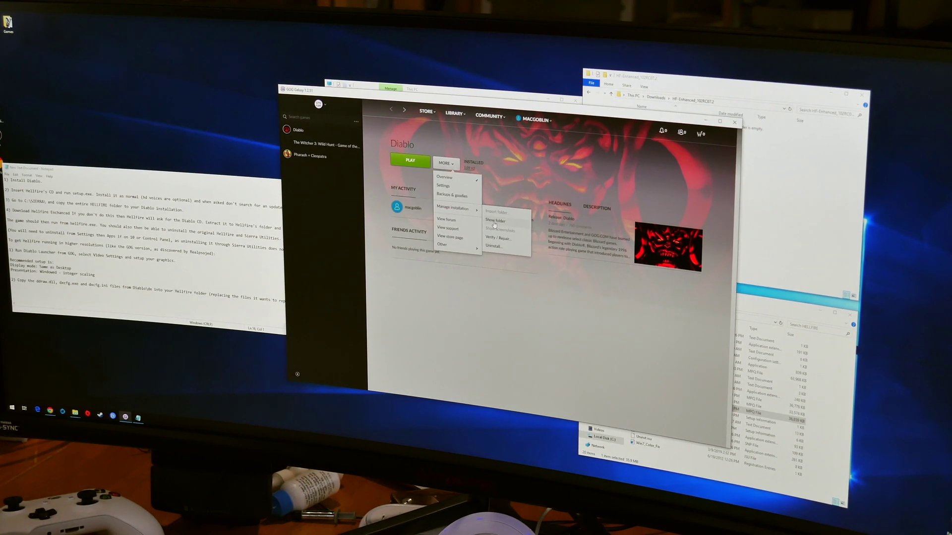
{"action": "left_click", "coordinate": [495, 225]}
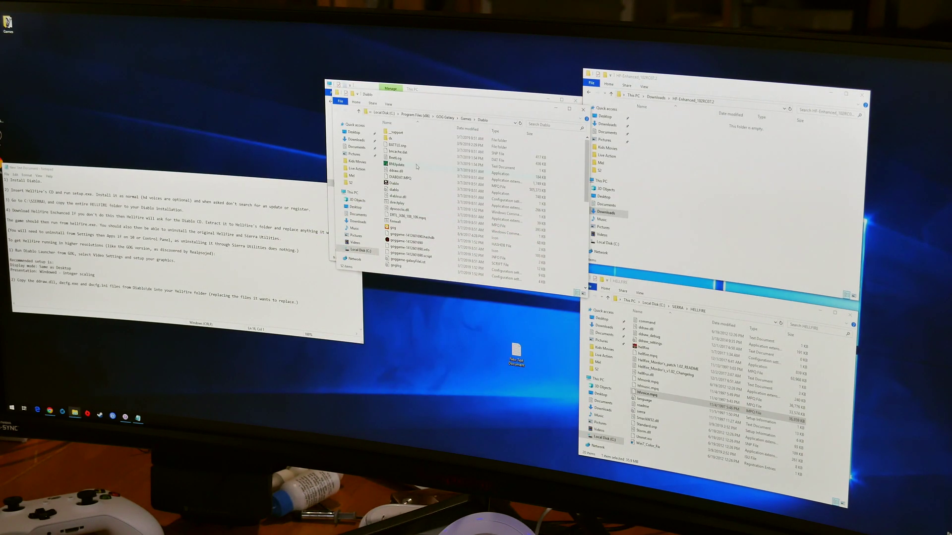
Step: Paste ddraw.dll and both dxcfg files from dx into HELLFIRE, replacing them, and launch hellfire
{"action": "double_click", "coordinate": [394, 140]}
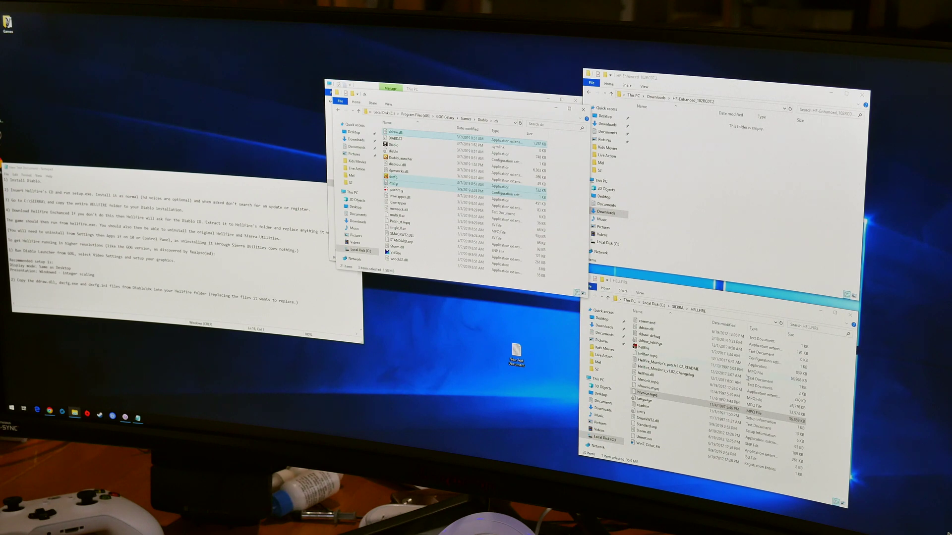
{"action": "left_click", "coordinate": [825, 378]}
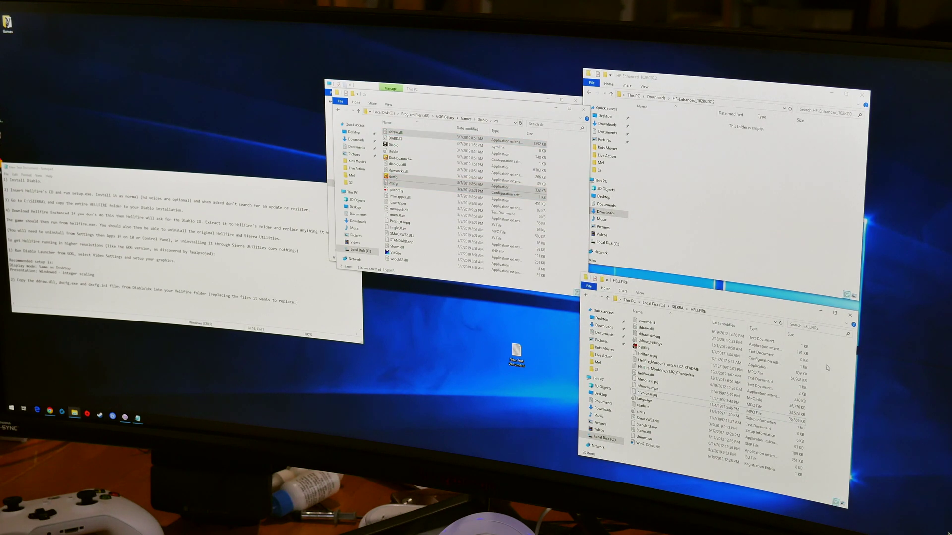
{"action": "key", "text": "ctrl+v"}
{"action": "left_click", "coordinate": [446, 192]}
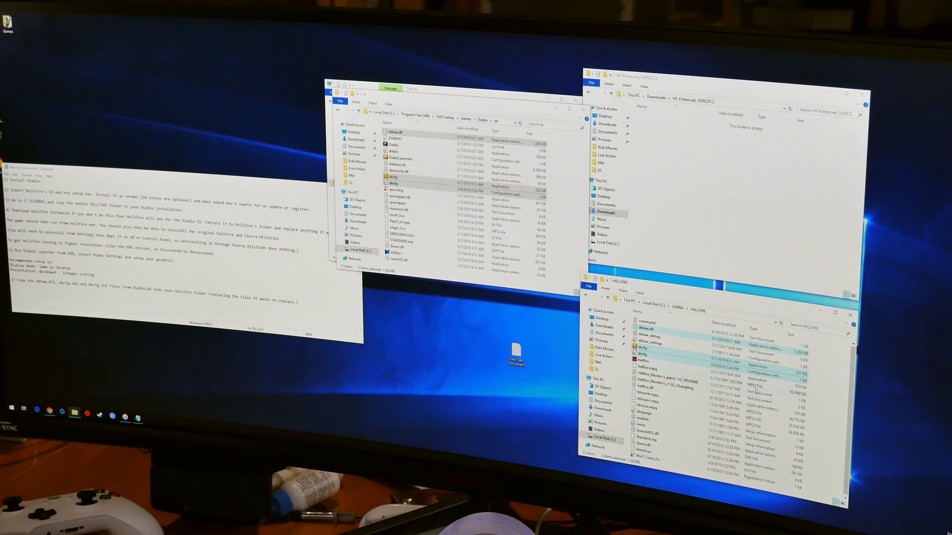
{"action": "left_click", "coordinate": [638, 361]}
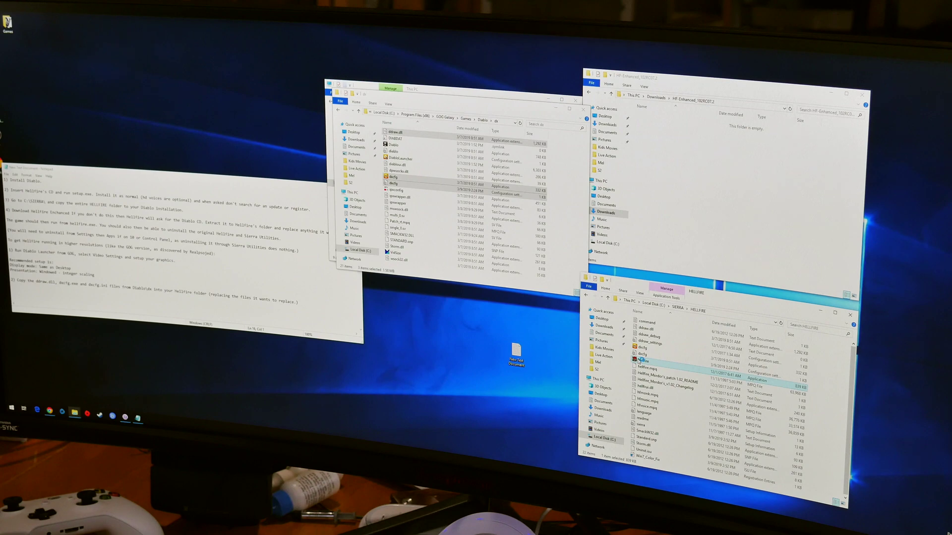
{"action": "double_click", "coordinate": [641, 361]}
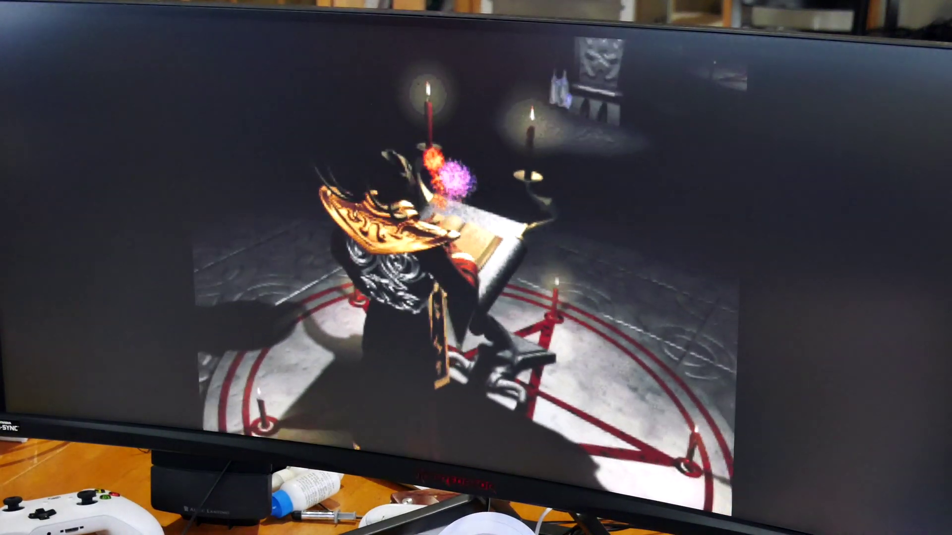
Step: Skip the intro, create single-player hero PCGOBLIN, start on Normal, and walk through town
{"action": "key", "text": "Escape"}
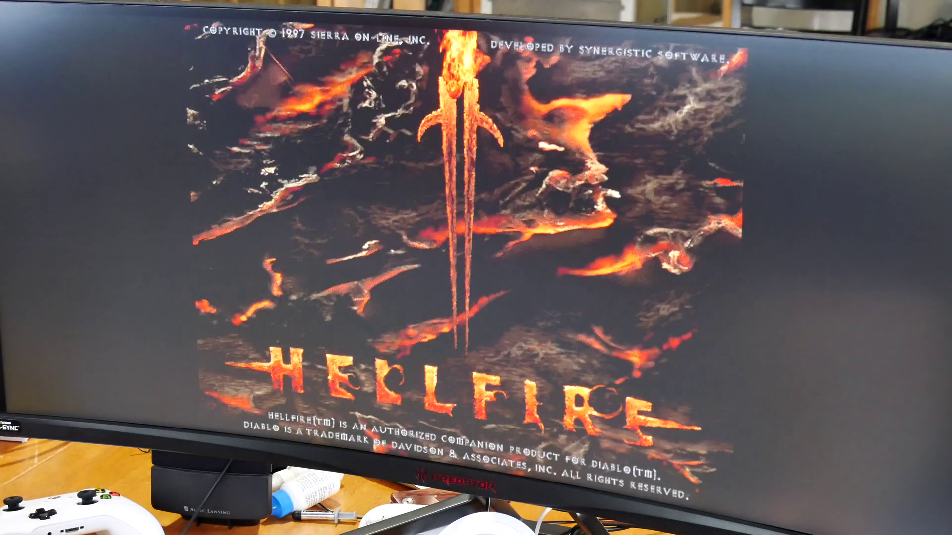
{"action": "key", "text": "Escape"}
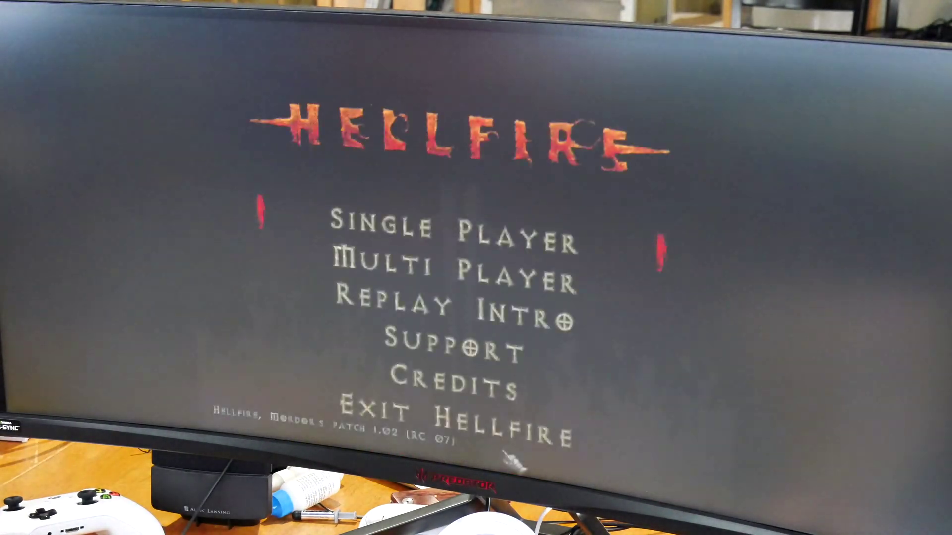
{"action": "left_click", "coordinate": [402, 223]}
{"action": "type", "text": "Pcgobl"}
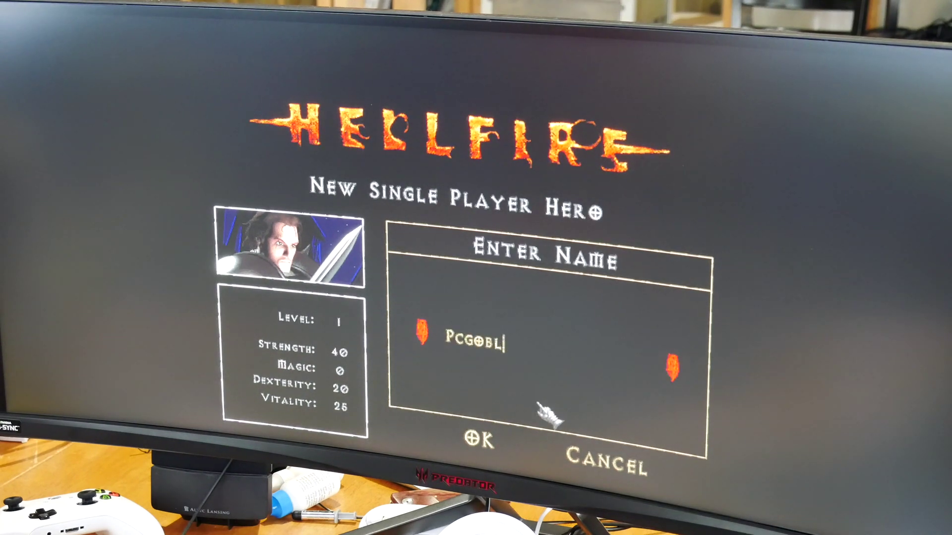
{"action": "type", "text": "IN"}
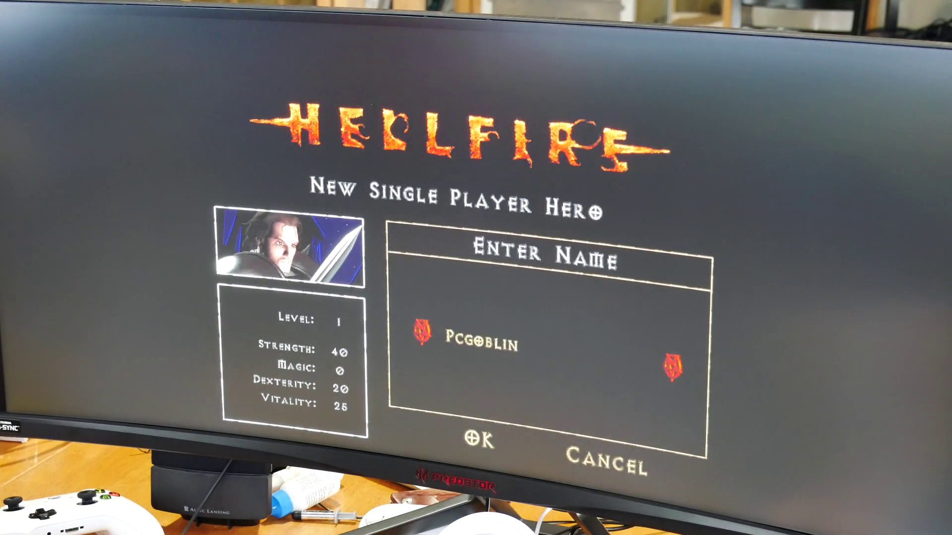
{"action": "left_click", "coordinate": [479, 441]}
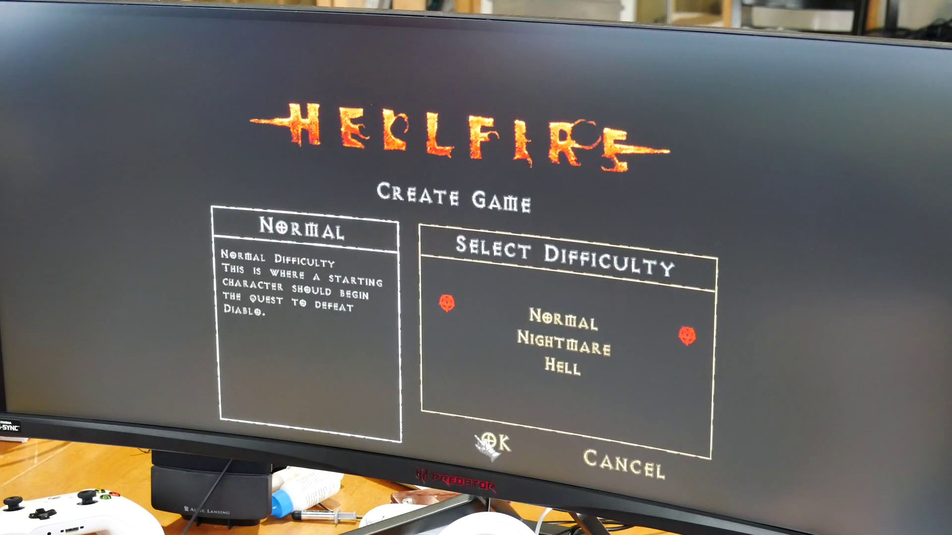
{"action": "left_click", "coordinate": [562, 325]}
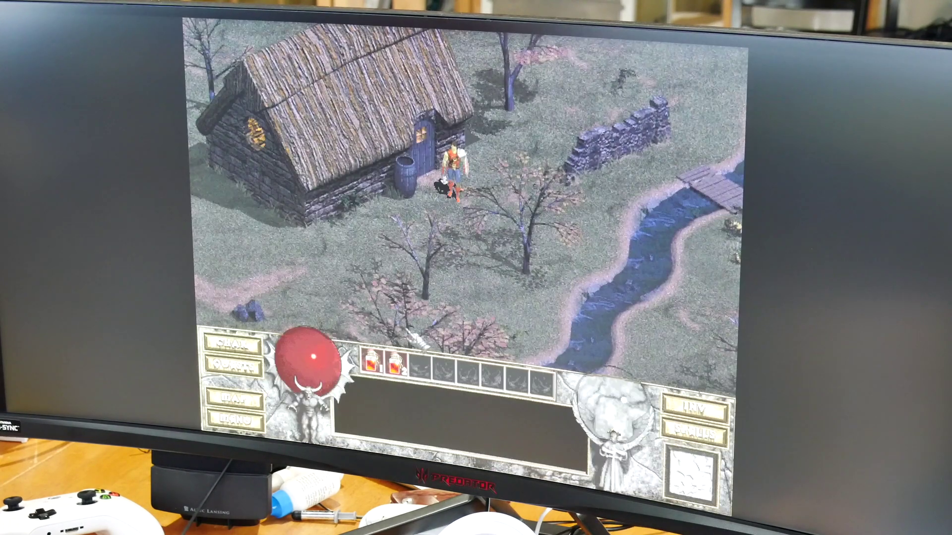
{"action": "left_click", "coordinate": [318, 213]}
{"action": "mouse_move", "coordinate": [277, 183]}
{"action": "left_mouse_down"}
{"action": "mouse_move", "coordinate": [196, 41]}
{"action": "mouse_move", "coordinate": [512, 149]}
{"action": "mouse_move", "coordinate": [468, 261]}
{"action": "left_mouse_up"}
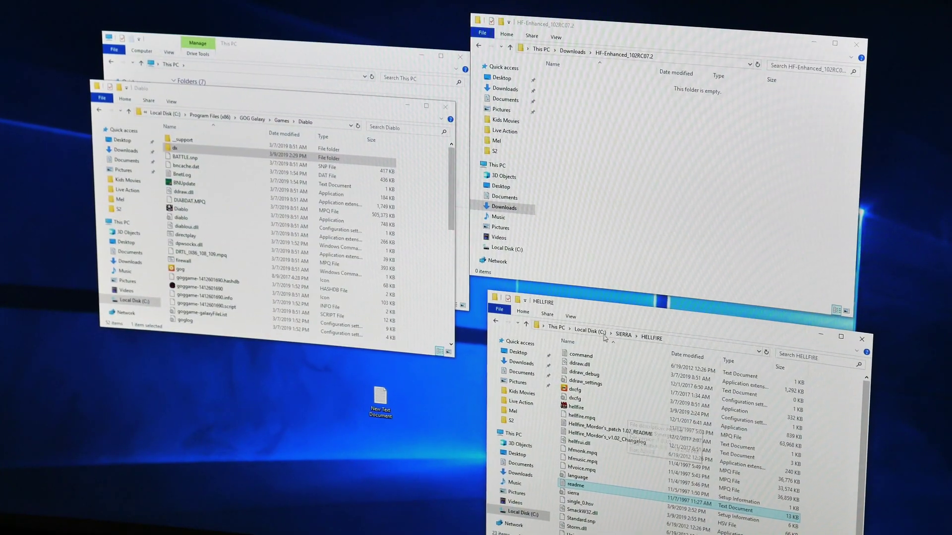
Step: Move HELLFIRE from SIERRA into GOG Galaxy's Diablo folder and add a hellfire program shortcut inside it
{"action": "left_click", "coordinate": [623, 335]}
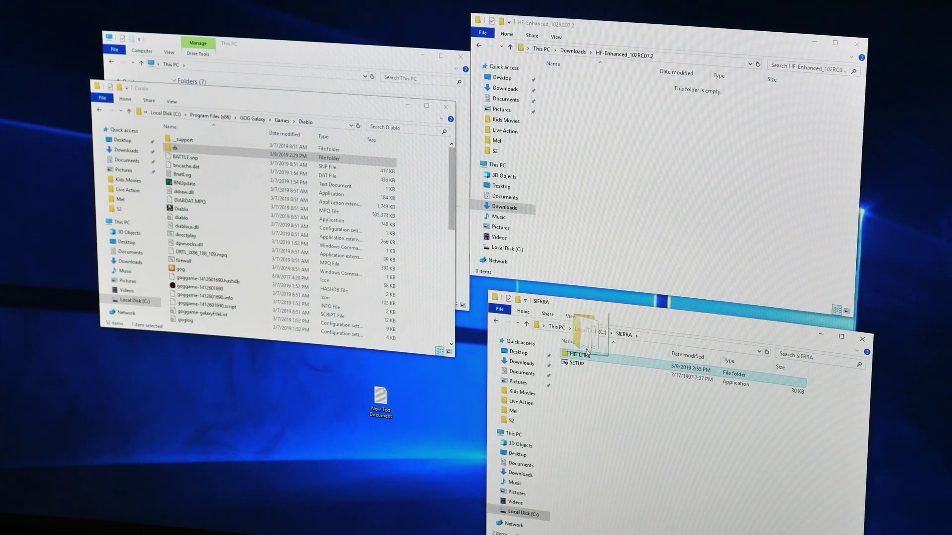
{"action": "left_click_drag", "start_coordinate": [586, 348], "coordinate": [407, 274]}
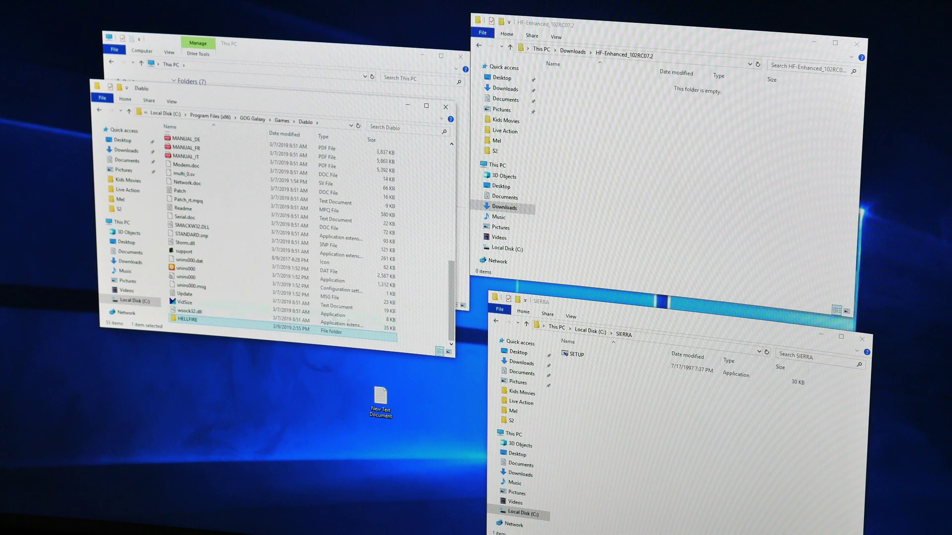
{"action": "double_click", "coordinate": [183, 321]}
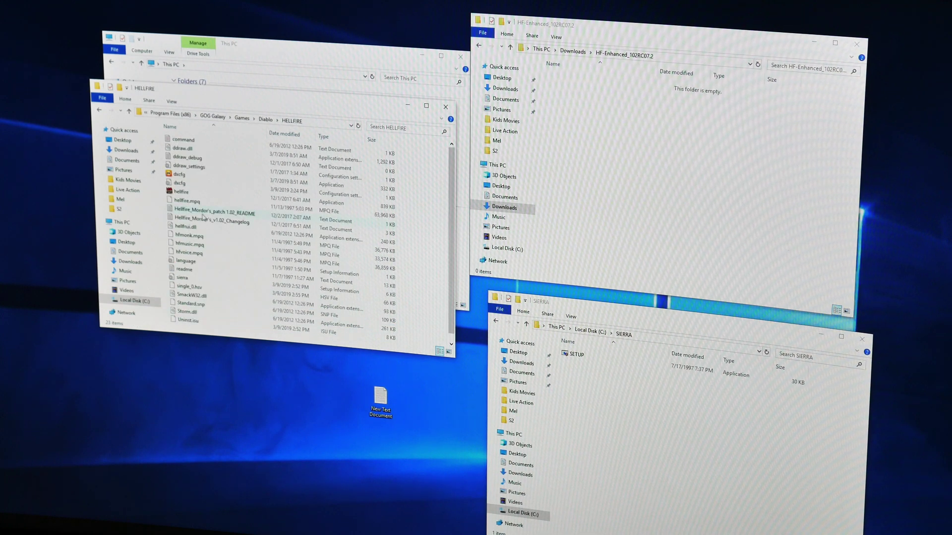
{"action": "right_click", "coordinate": [185, 194]}
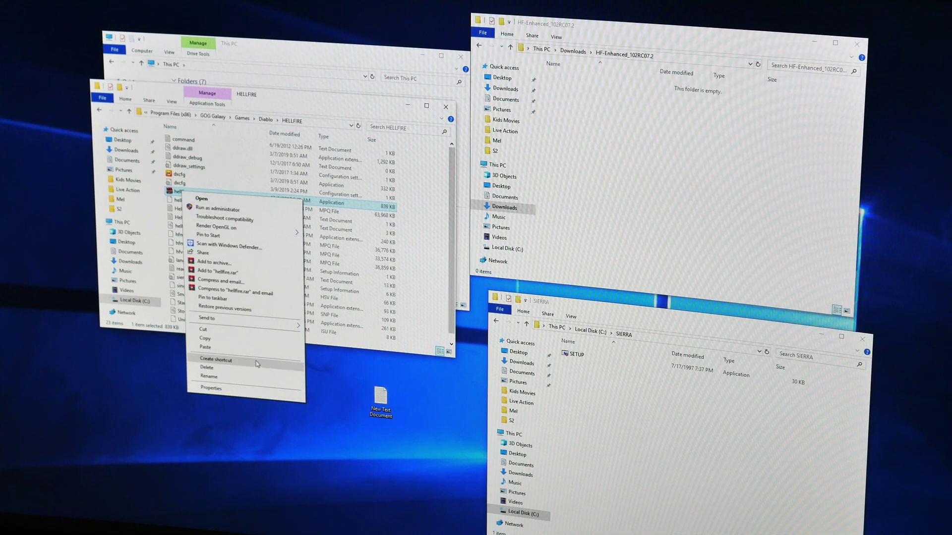
{"action": "key", "text": "Escape"}
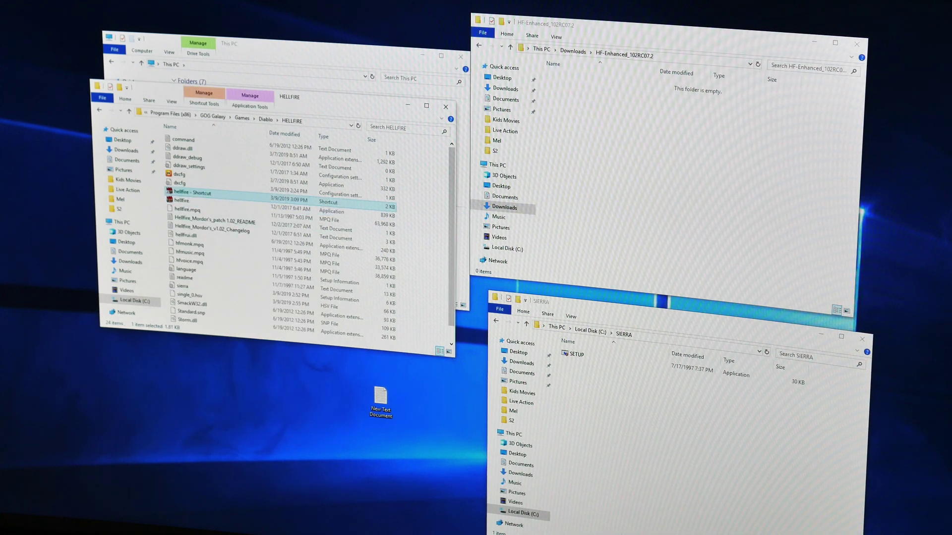